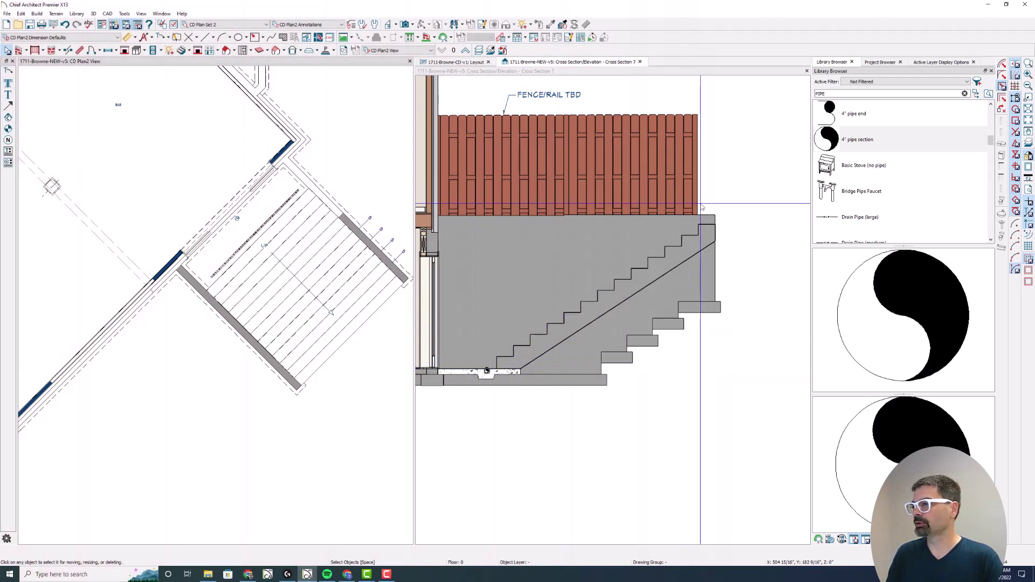
{"action": "left_click", "coordinate": [253, 36]}
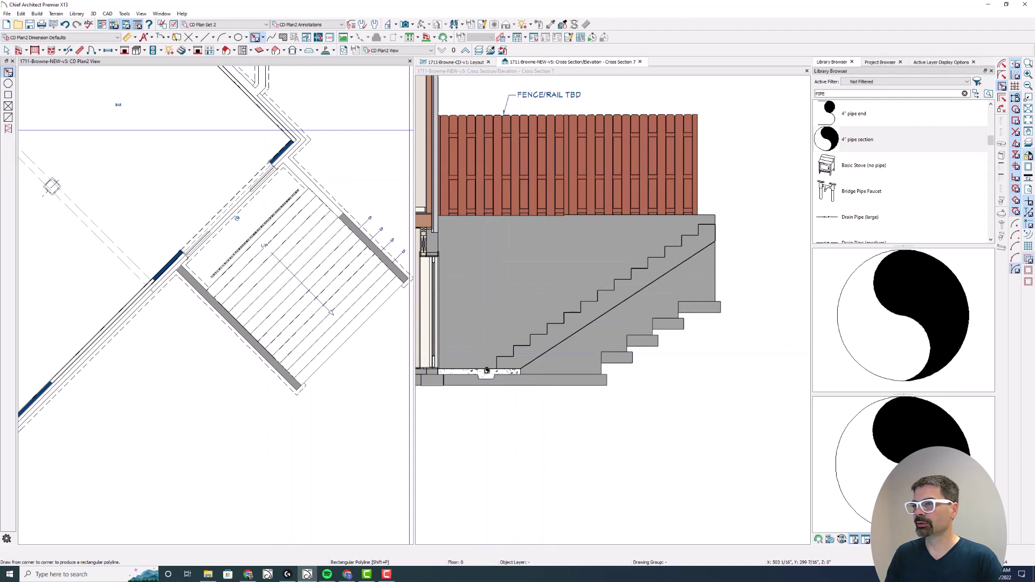
{"action": "left_click", "coordinate": [468, 81]}
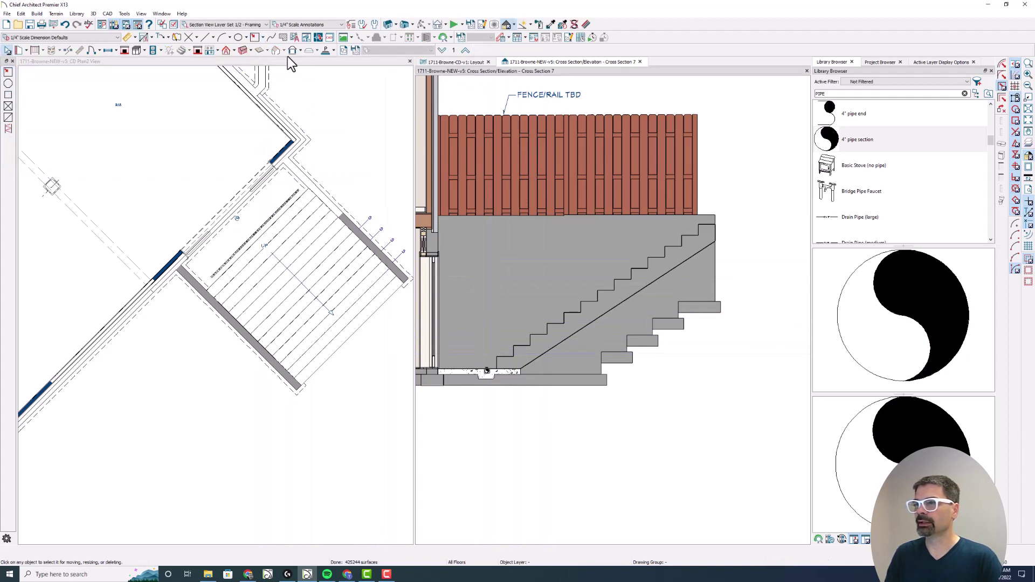
{"action": "left_click", "coordinate": [255, 39]}
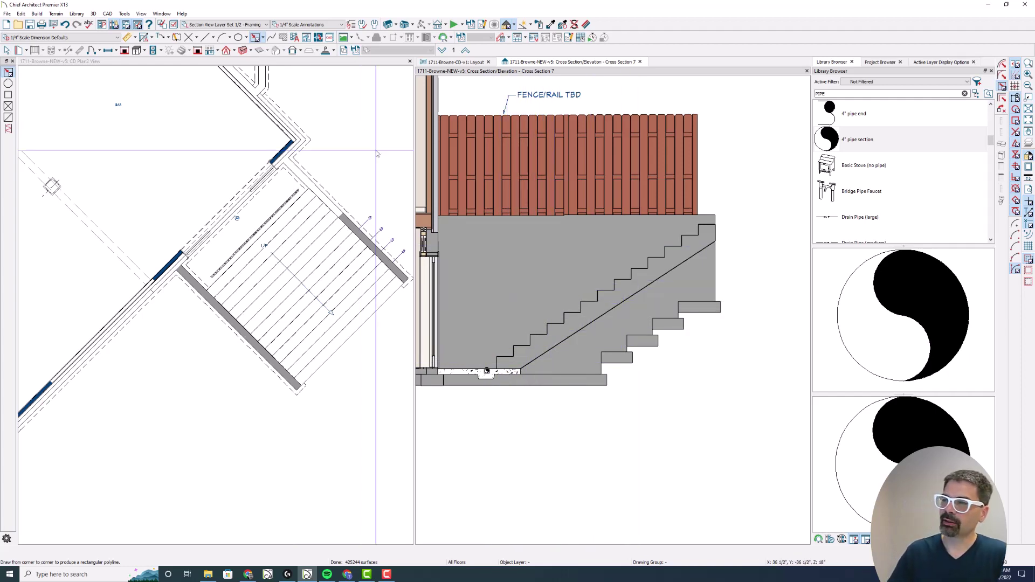
{"action": "scroll", "coordinate": [758, 304], "scroll_direction": "down", "scroll_amount": 4}
{"action": "scroll", "coordinate": [758, 305], "scroll_direction": "up", "scroll_amount": 2}
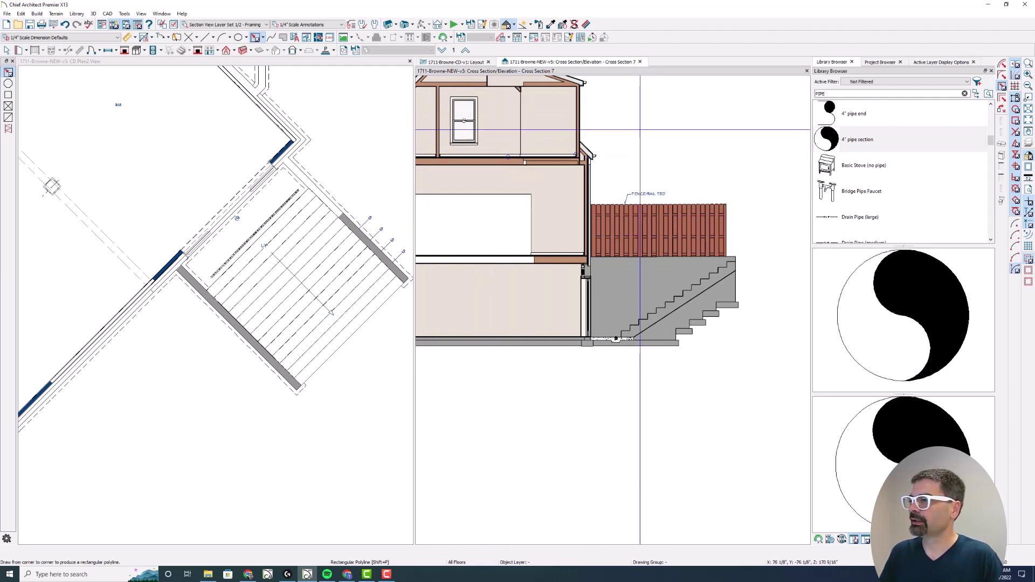
{"action": "scroll", "coordinate": [719, 267], "scroll_direction": "up", "scroll_amount": 2}
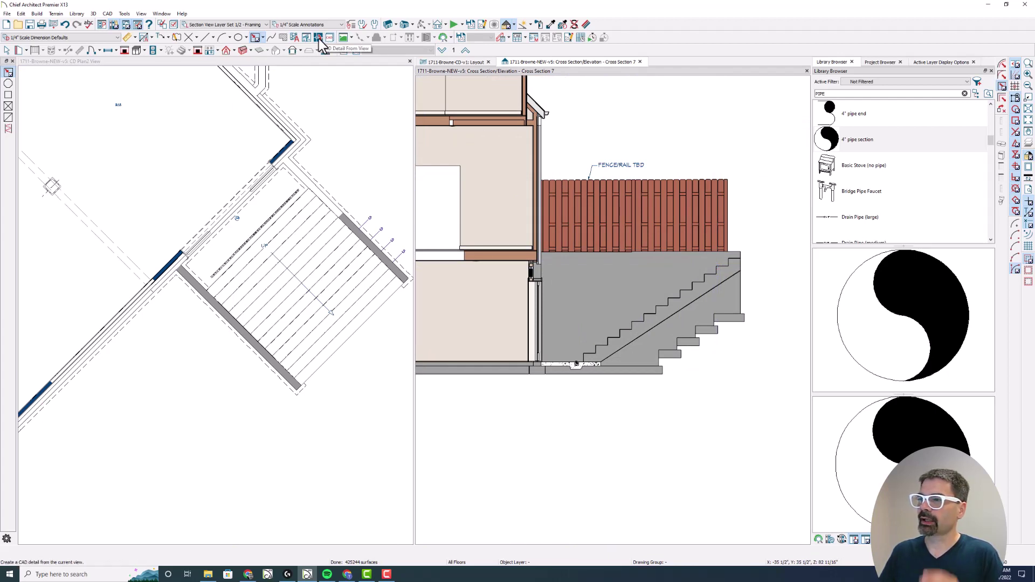
Step: Cut a new cross section through the exterior stairs in the CD Plan2 view
{"action": "left_click", "coordinate": [277, 63]}
{"action": "left_click", "coordinate": [388, 24]}
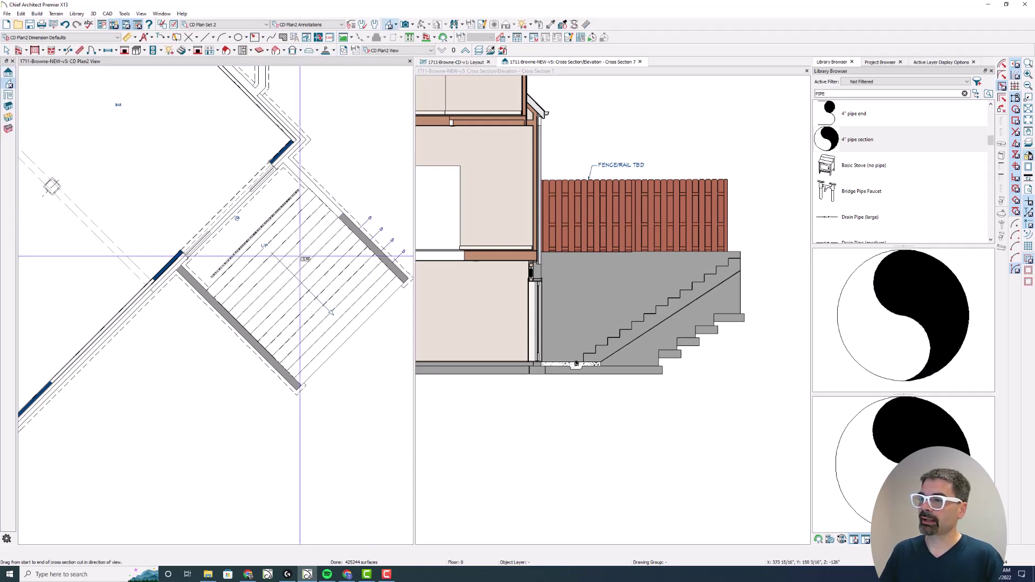
{"action": "left_click_drag", "start_coordinate": [285, 277], "coordinate": [294, 266]}
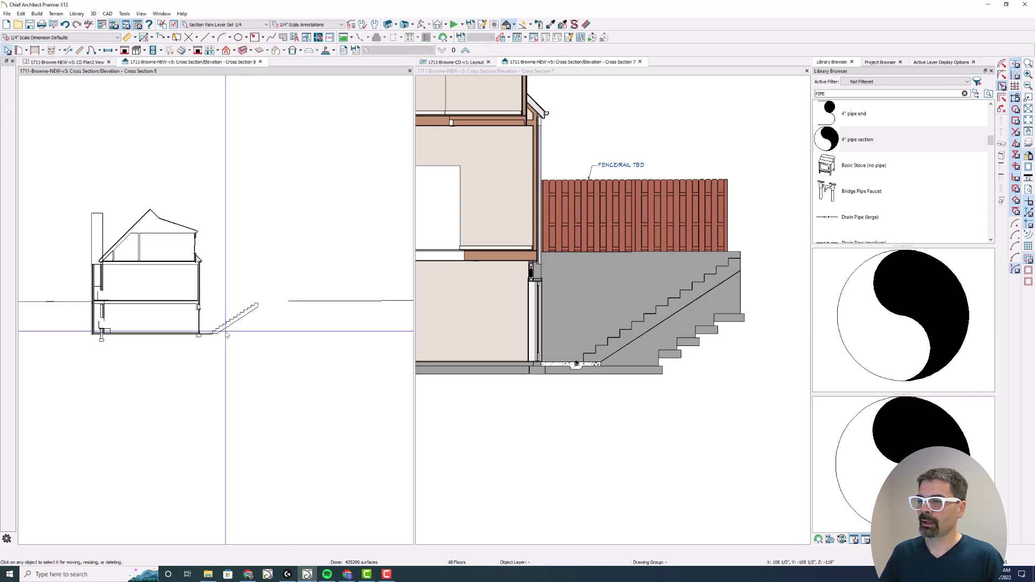
Step: Create a CAD detail from the new stair cross section view
{"action": "scroll", "coordinate": [226, 335], "scroll_direction": "up", "scroll_amount": 4}
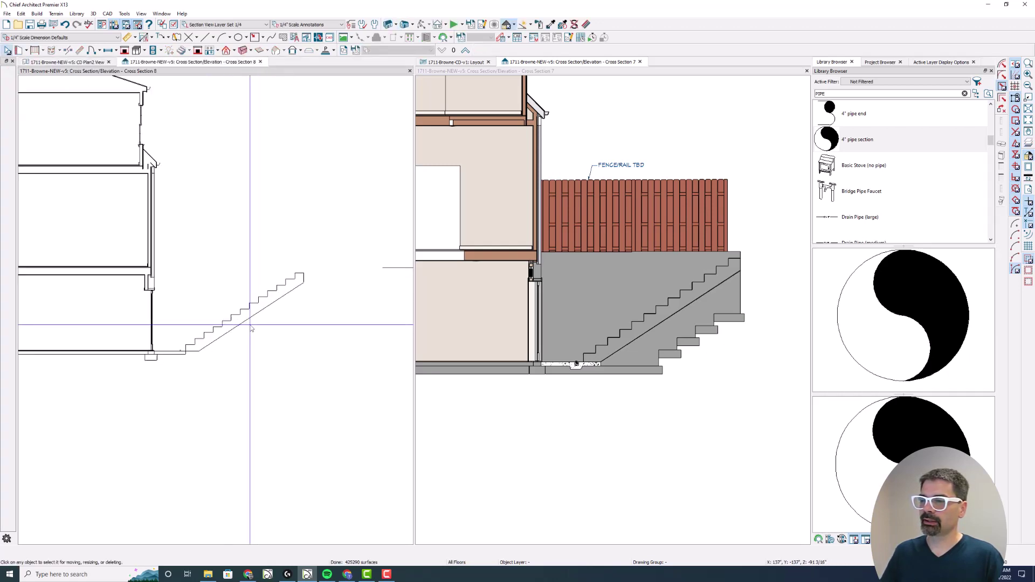
{"action": "scroll", "coordinate": [251, 328], "scroll_direction": "up", "scroll_amount": 2}
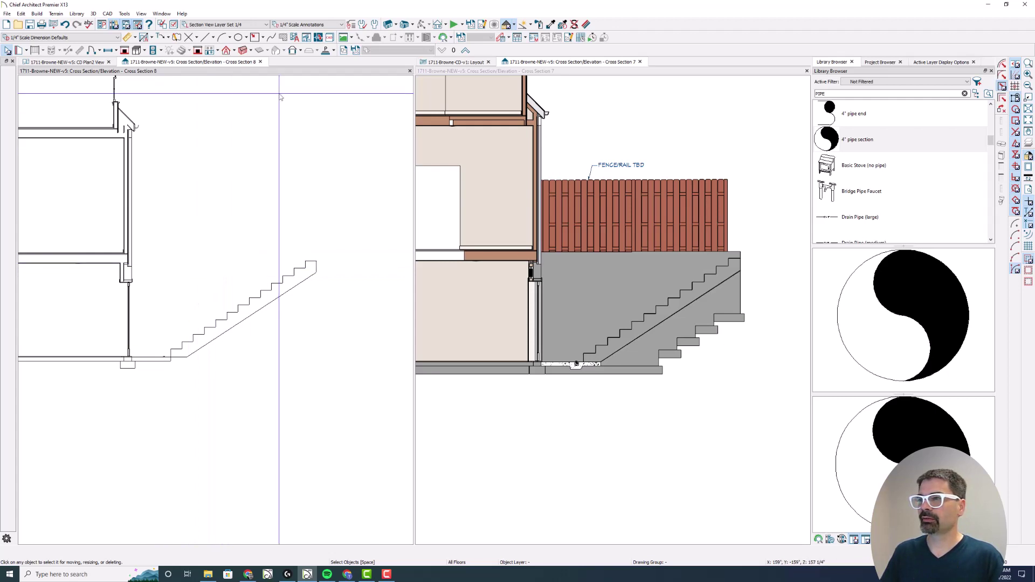
{"action": "left_click", "coordinate": [318, 38]}
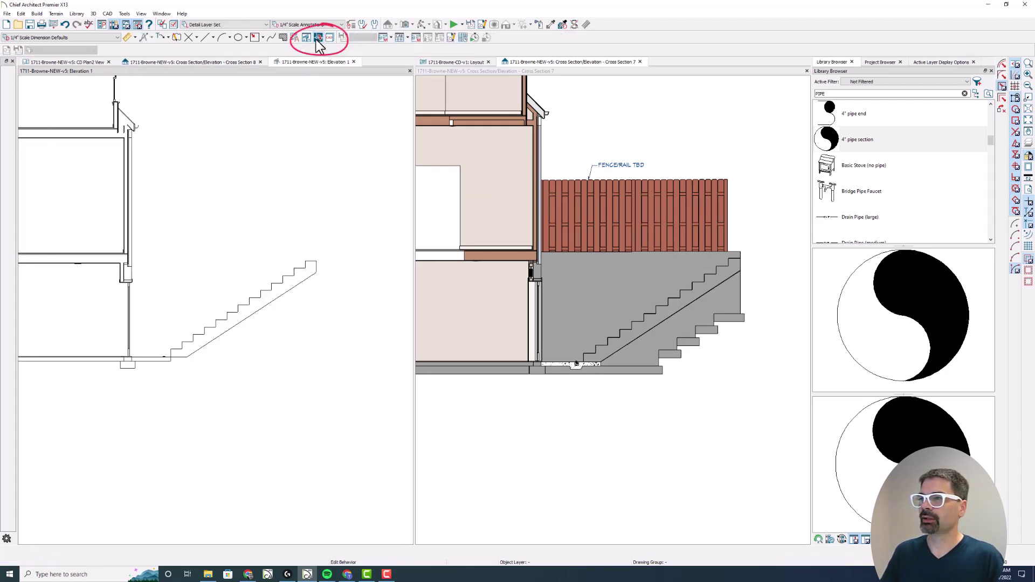
Step: Delete the slab lines that overlap the base of the stairs in the CAD detail
{"action": "scroll", "coordinate": [202, 350], "scroll_direction": "up", "scroll_amount": 5}
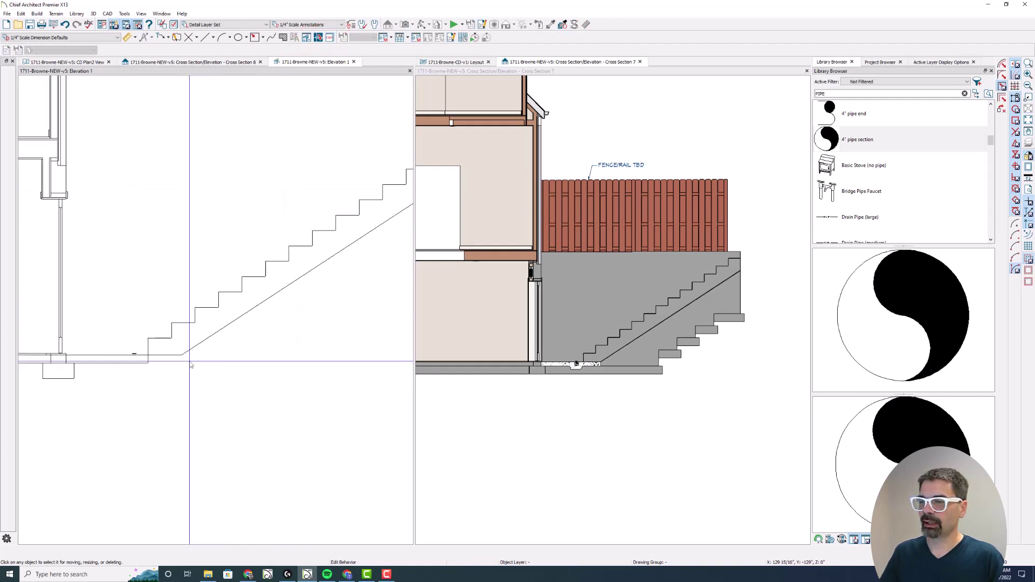
{"action": "left_click", "coordinate": [150, 355]}
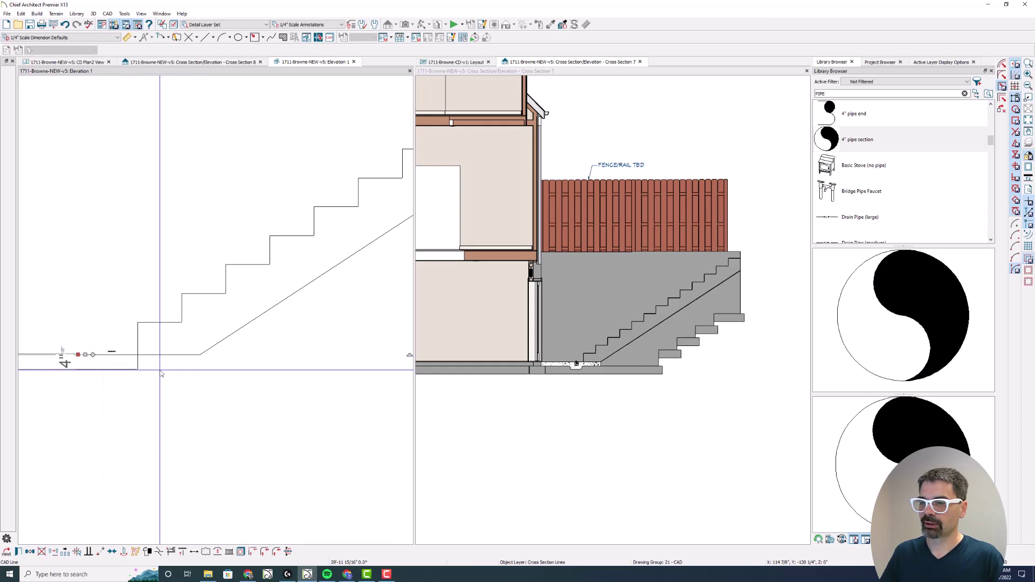
{"action": "left_click_drag", "start_coordinate": [119, 377], "coordinate": [87, 334]}
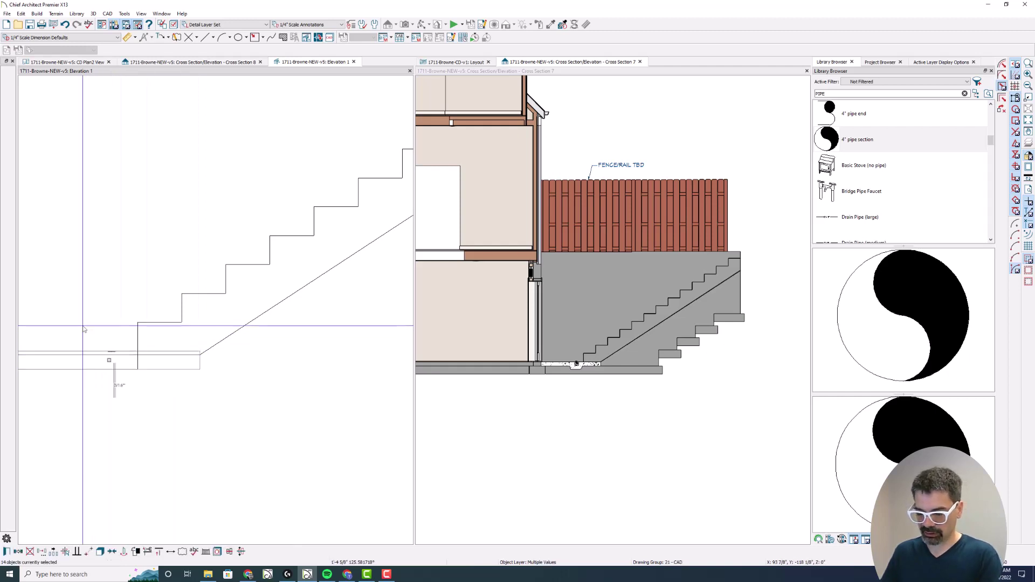
Step: Join the stair's bottom edge to the lowest riser line so the stair outline forms one closed polyline
{"action": "left_click", "coordinate": [202, 356]}
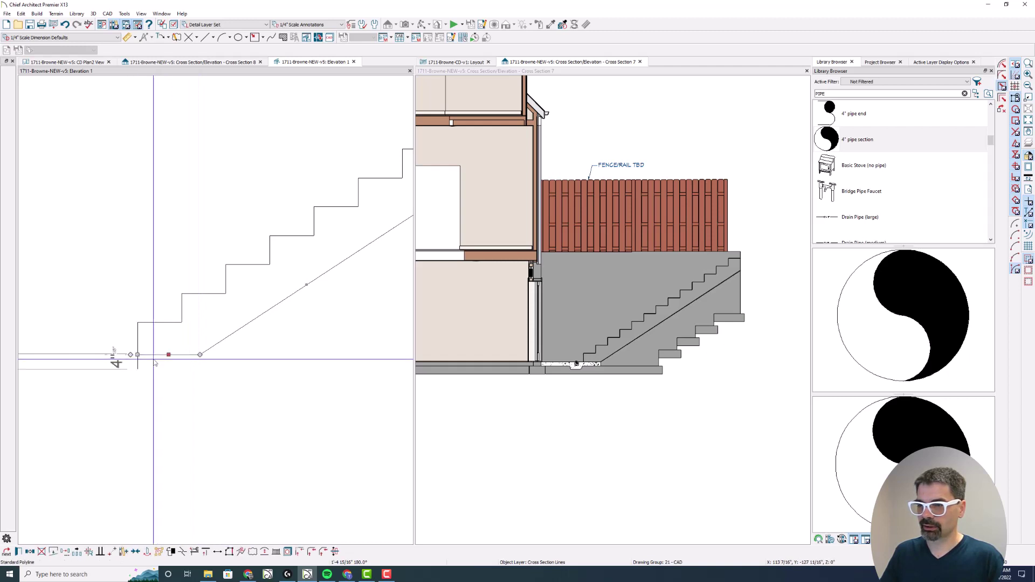
{"action": "left_click", "coordinate": [137, 363]}
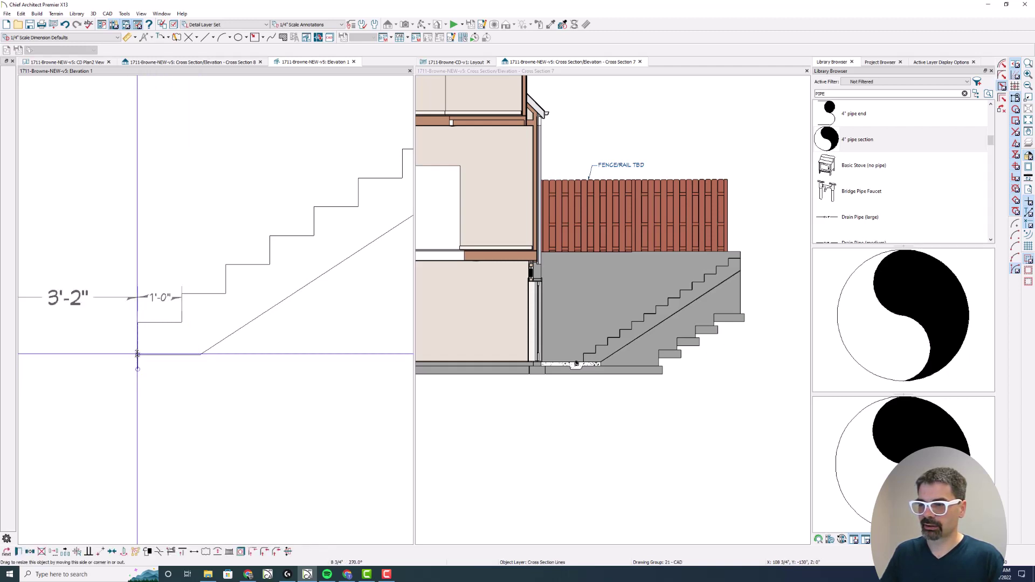
{"action": "left_click", "coordinate": [138, 348]}
{"action": "scroll", "coordinate": [121, 371], "scroll_direction": "down", "scroll_amount": 3}
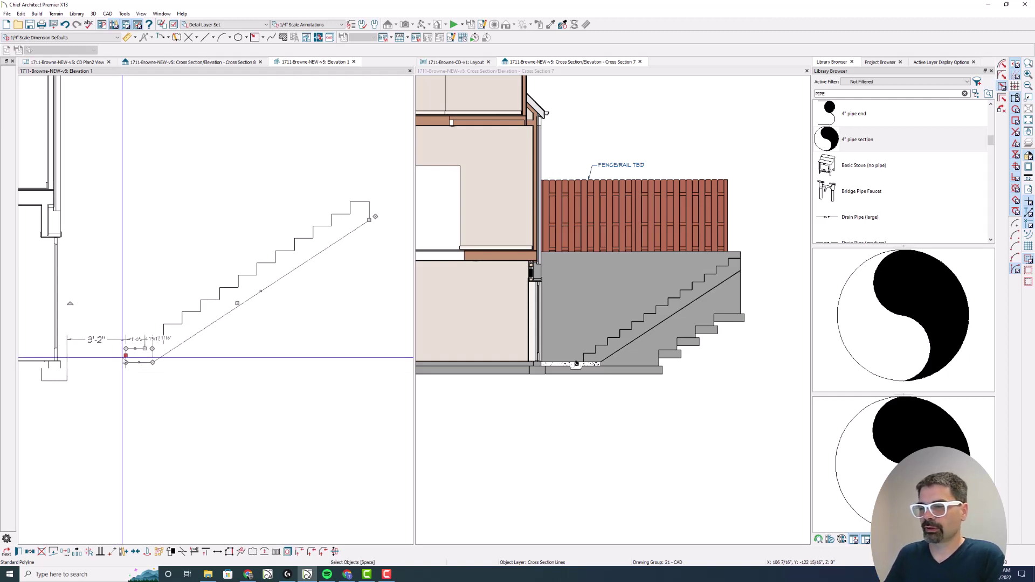
{"action": "scroll", "coordinate": [119, 371], "scroll_direction": "up", "scroll_amount": 3}
{"action": "scroll", "coordinate": [125, 369], "scroll_direction": "down", "scroll_amount": 2}
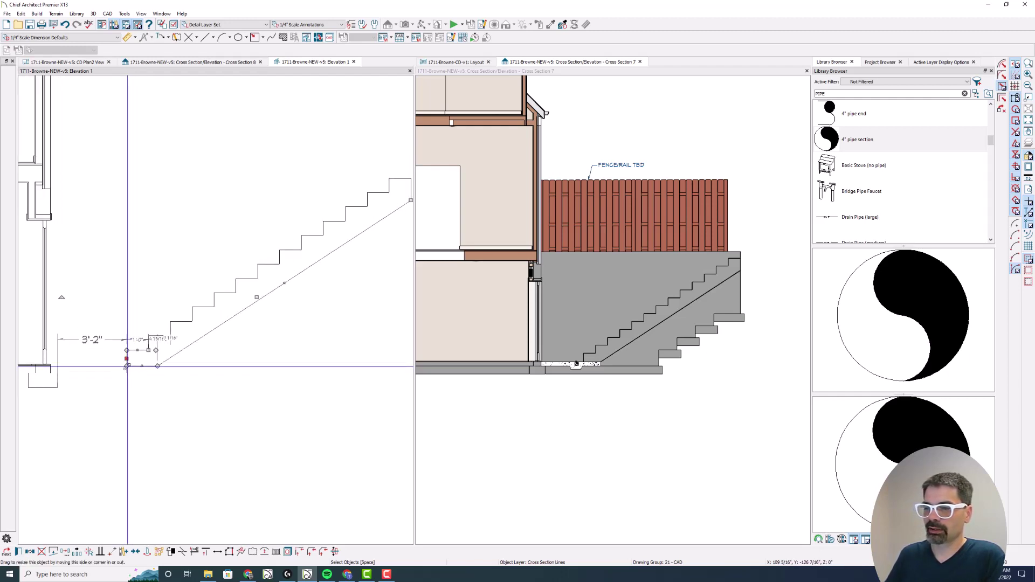
{"action": "left_click", "coordinate": [127, 367]}
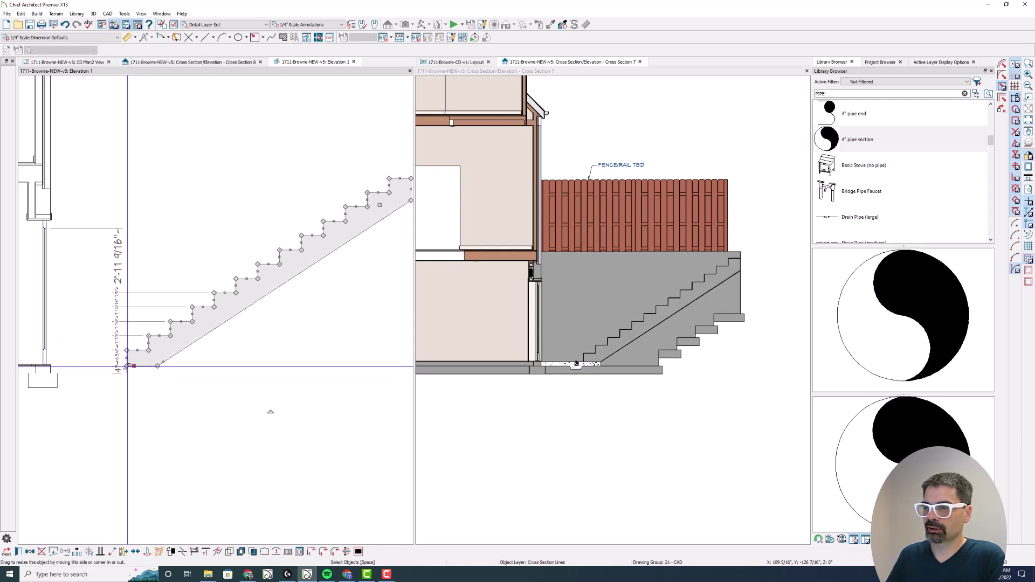
Step: Assign the closed stair polyline to its default layer, CAD, Default
{"action": "scroll", "coordinate": [119, 386], "scroll_direction": "down", "scroll_amount": 1}
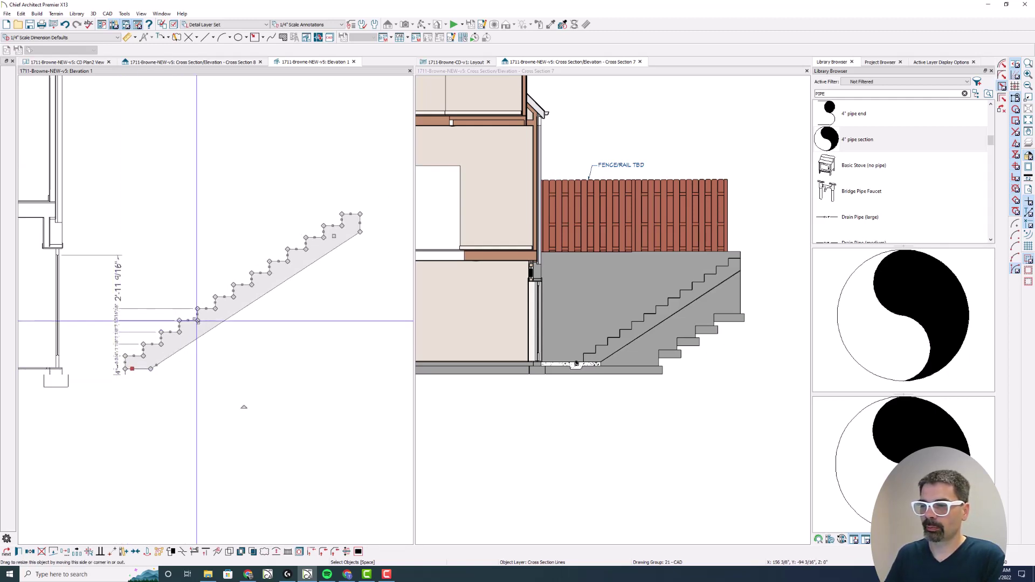
{"action": "double_click", "coordinate": [197, 333]}
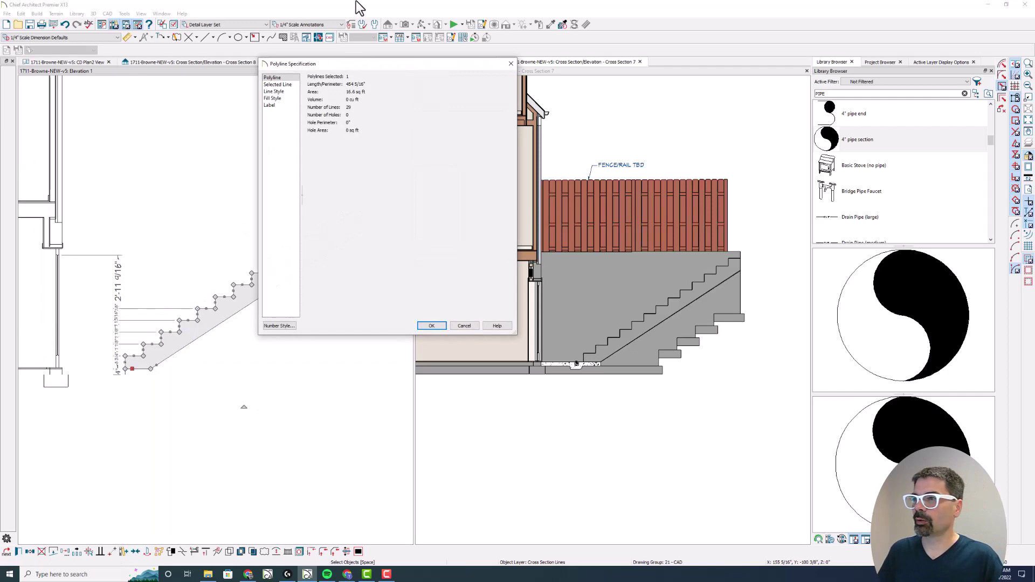
{"action": "left_click", "coordinate": [274, 91]}
{"action": "left_click", "coordinate": [391, 86]}
{"action": "left_click", "coordinate": [350, 87]}
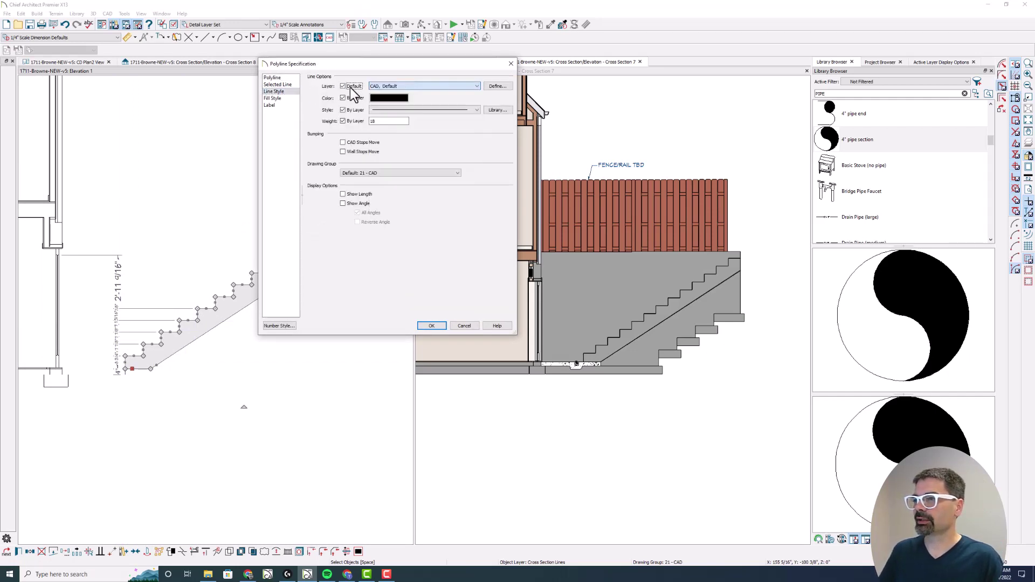
{"action": "left_click", "coordinate": [431, 325]}
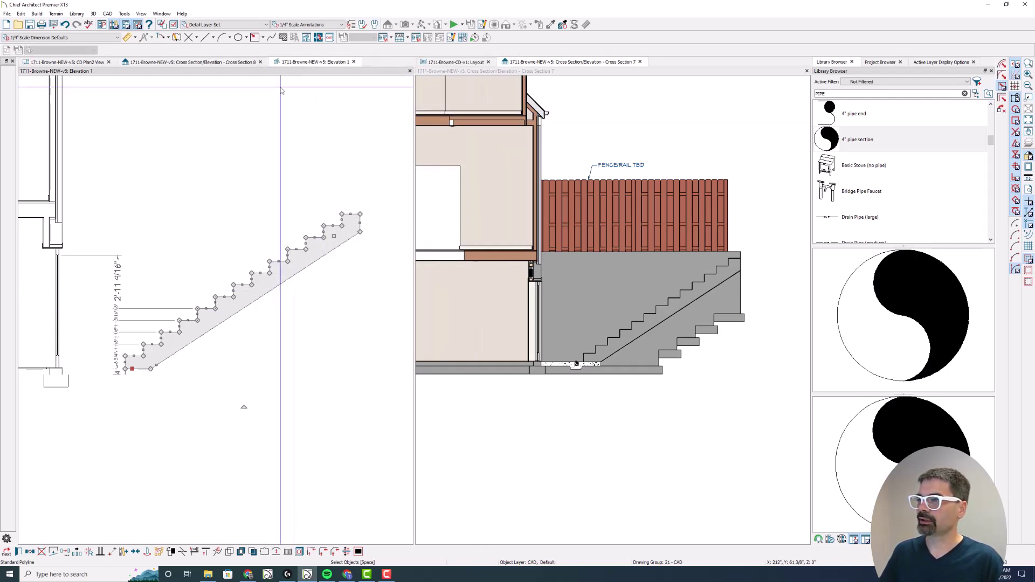
Step: Paste a copy of the stair polyline in place over the stairs in the Cross Section 7 view
{"action": "left_click", "coordinate": [574, 70]}
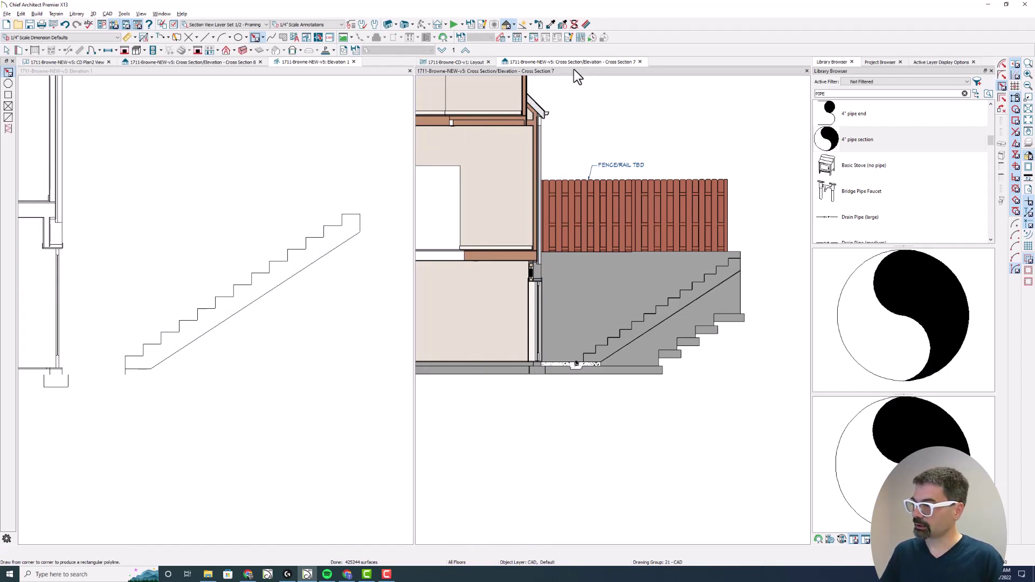
{"action": "key", "text": "ctrl+v"}
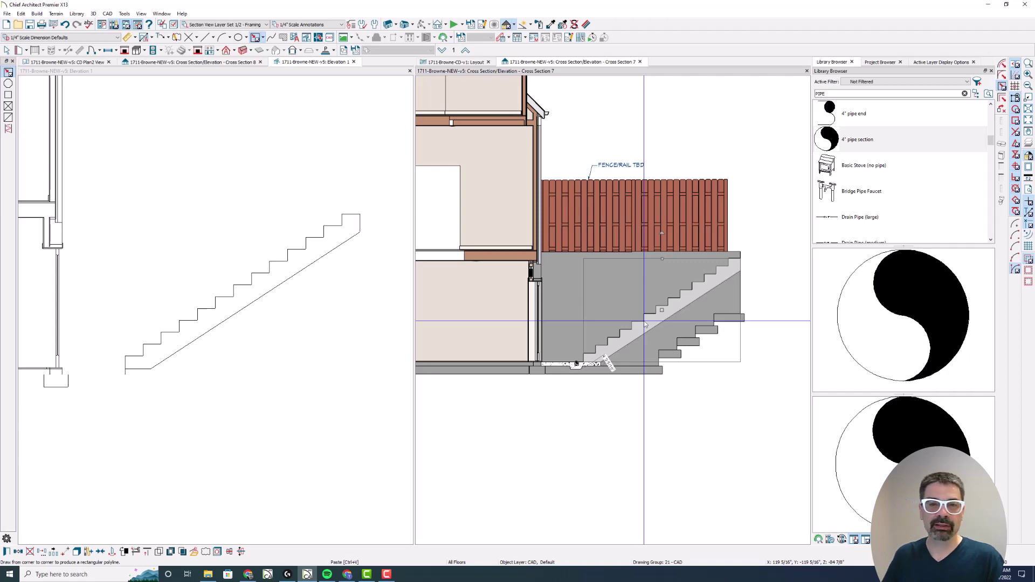
{"action": "scroll", "coordinate": [663, 326], "scroll_direction": "up", "scroll_amount": 1}
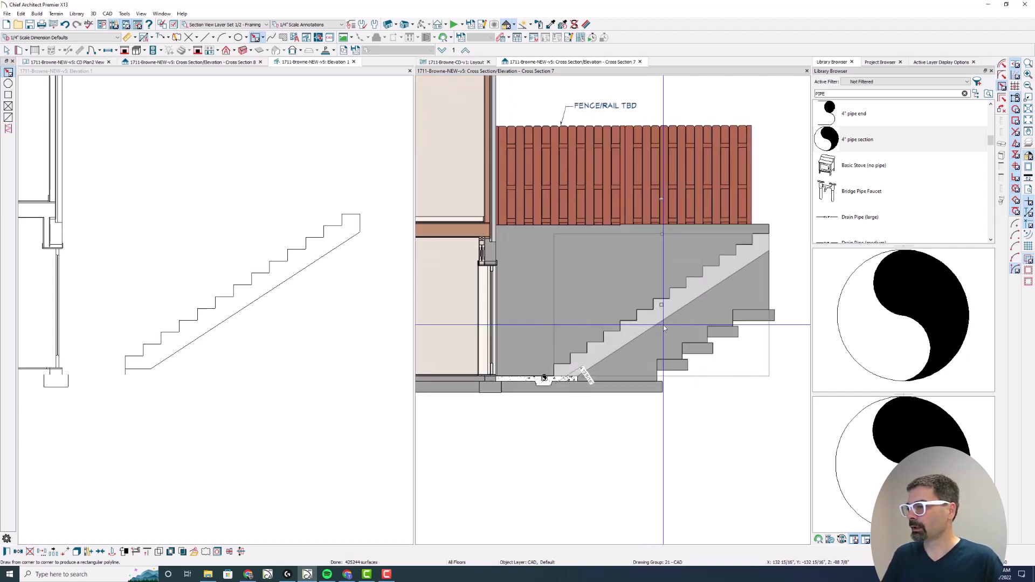
Step: Fill the pasted stair polyline with the Concrete pattern
{"action": "left_click", "coordinate": [940, 63]}
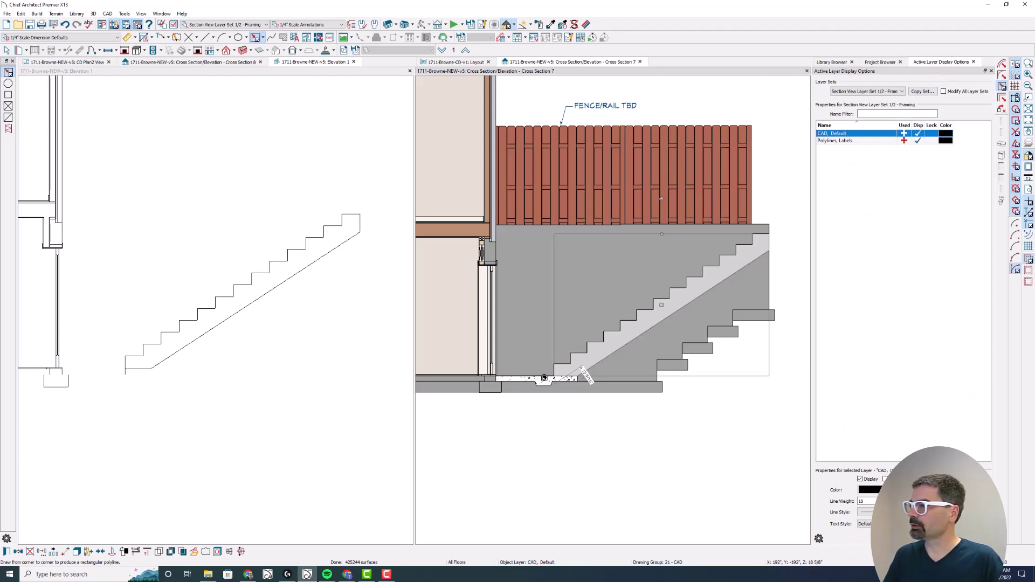
{"action": "left_click", "coordinate": [6, 551]}
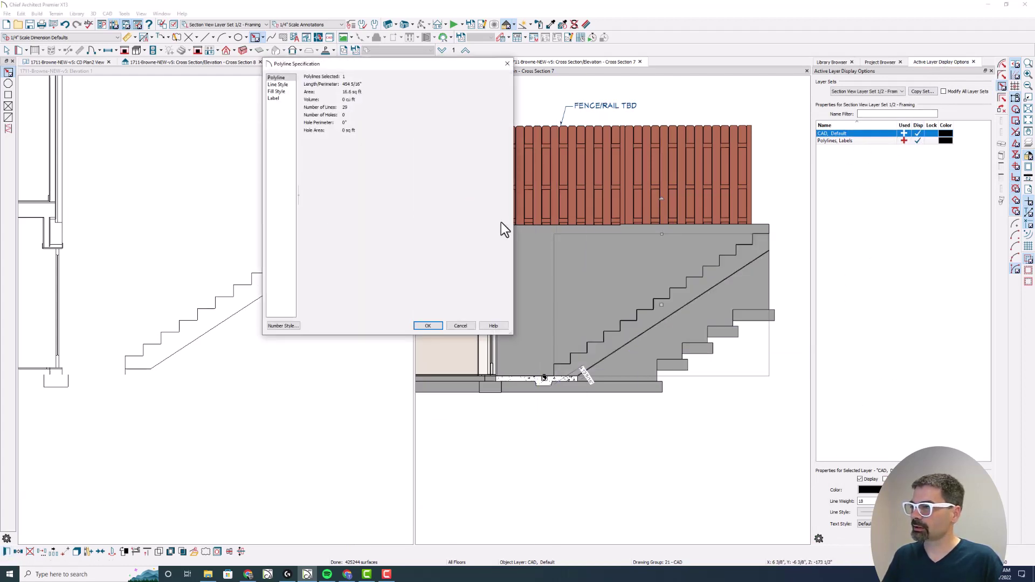
{"action": "left_click", "coordinate": [277, 91]}
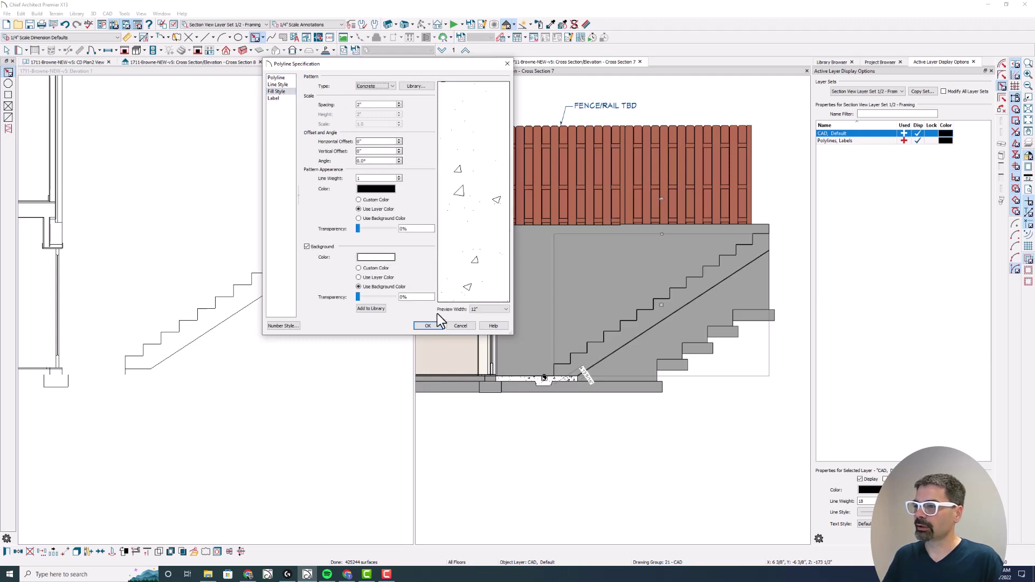
{"action": "left_click", "coordinate": [427, 326]}
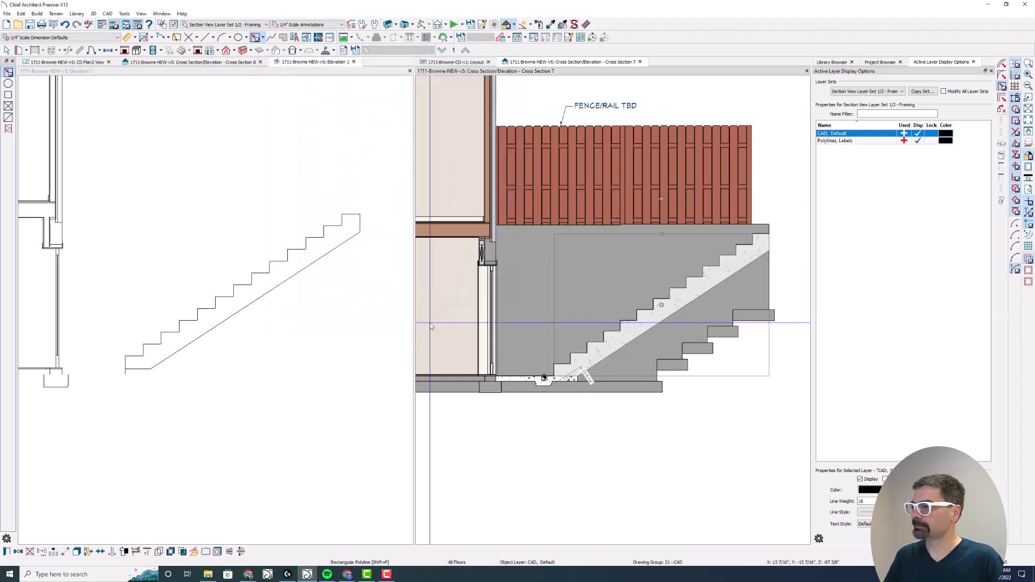
{"action": "key", "text": "F1"}
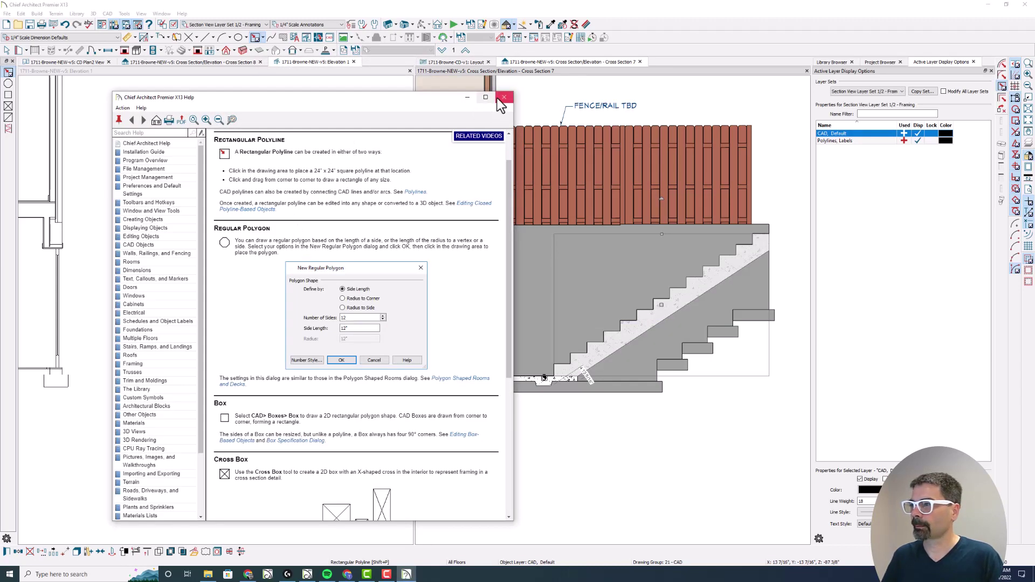
{"action": "left_click", "coordinate": [503, 97]}
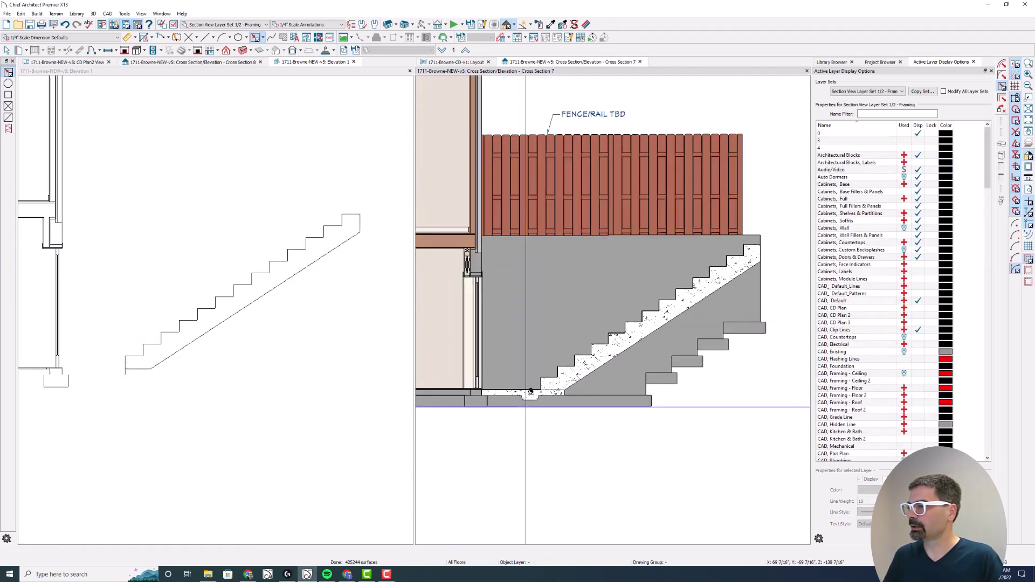
{"action": "scroll", "coordinate": [530, 392], "scroll_direction": "down", "scroll_amount": 2}
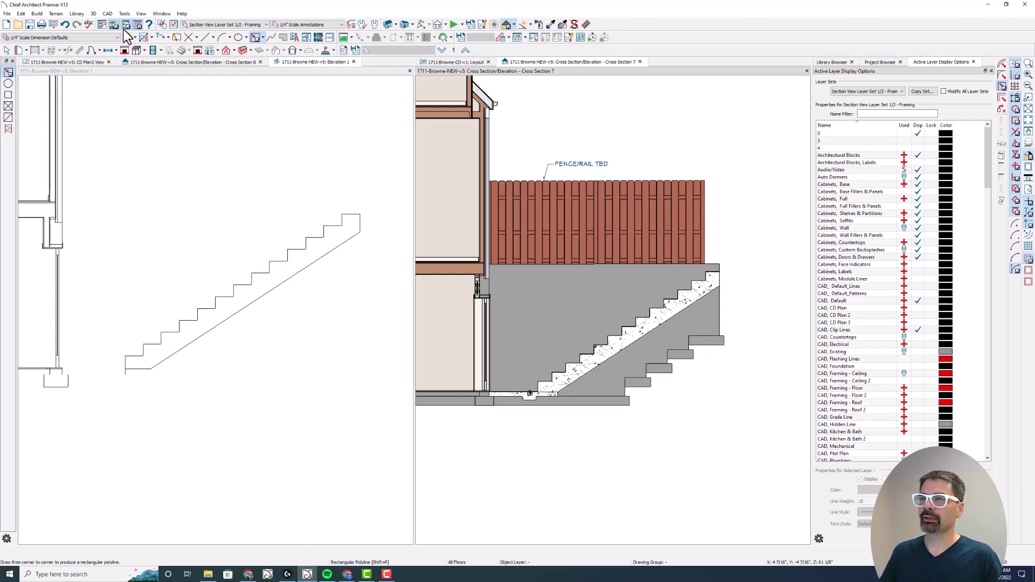
{"action": "left_click", "coordinate": [108, 13]}
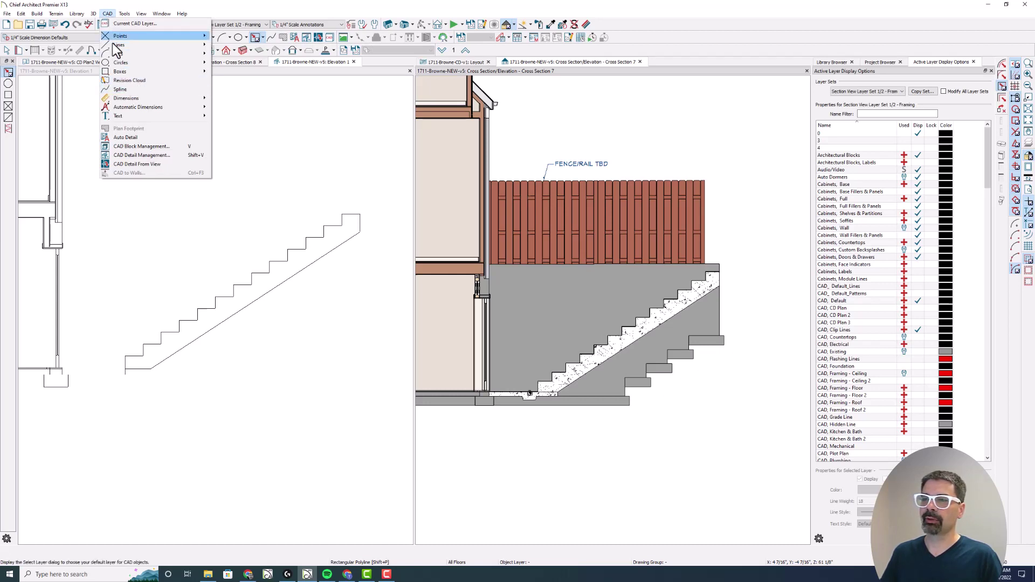
{"action": "left_click", "coordinate": [138, 163]}
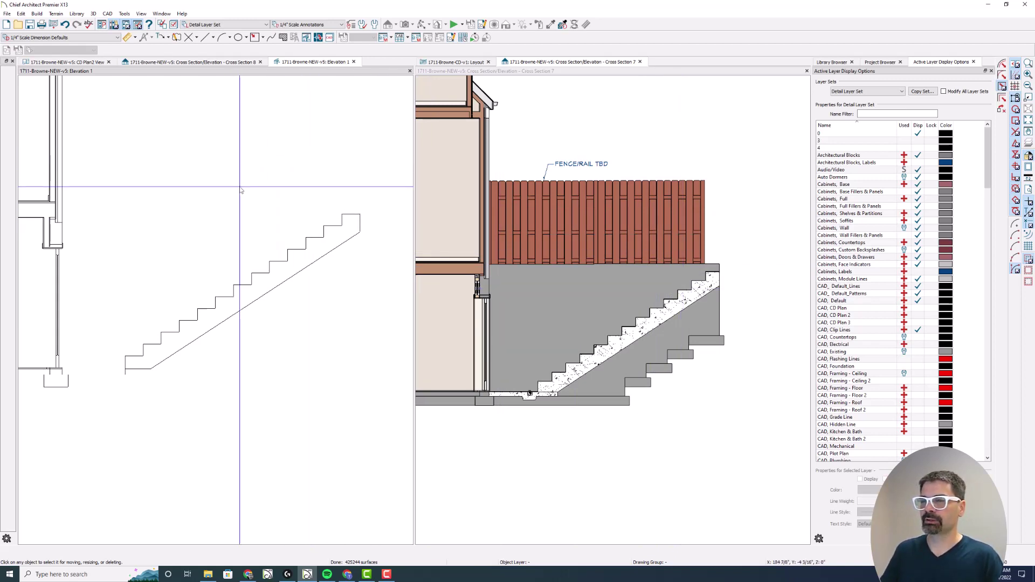
Step: Close the Elevation 1 and Cross Section 8 views and delete the Elevation 1 CAD detail
{"action": "left_click", "coordinate": [354, 62]}
{"action": "left_click", "coordinate": [260, 62]}
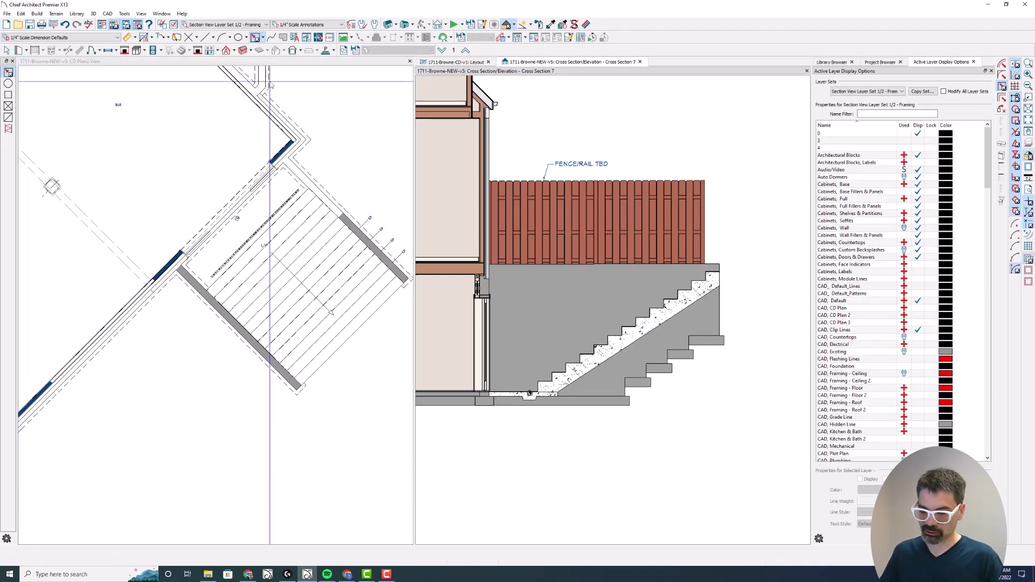
{"action": "key", "text": "ctrl+shift+d"}
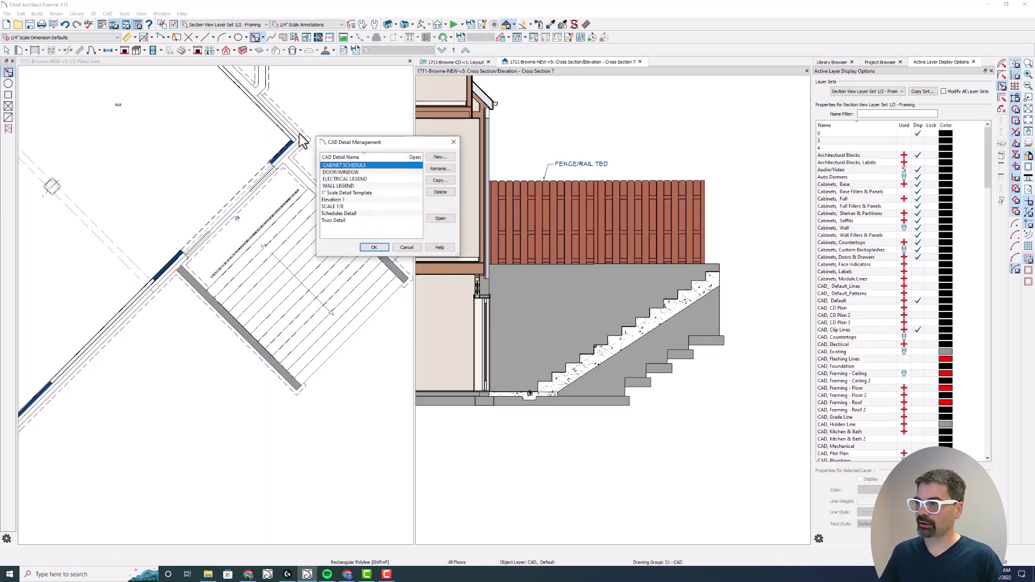
{"action": "left_click", "coordinate": [351, 200]}
{"action": "left_click", "coordinate": [441, 192]}
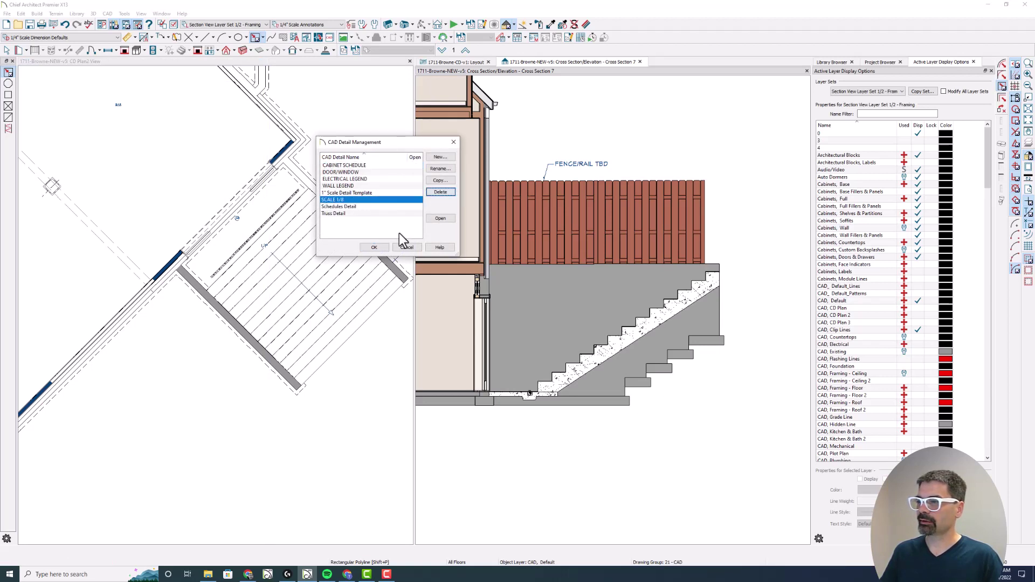
{"action": "left_click", "coordinate": [382, 246]}
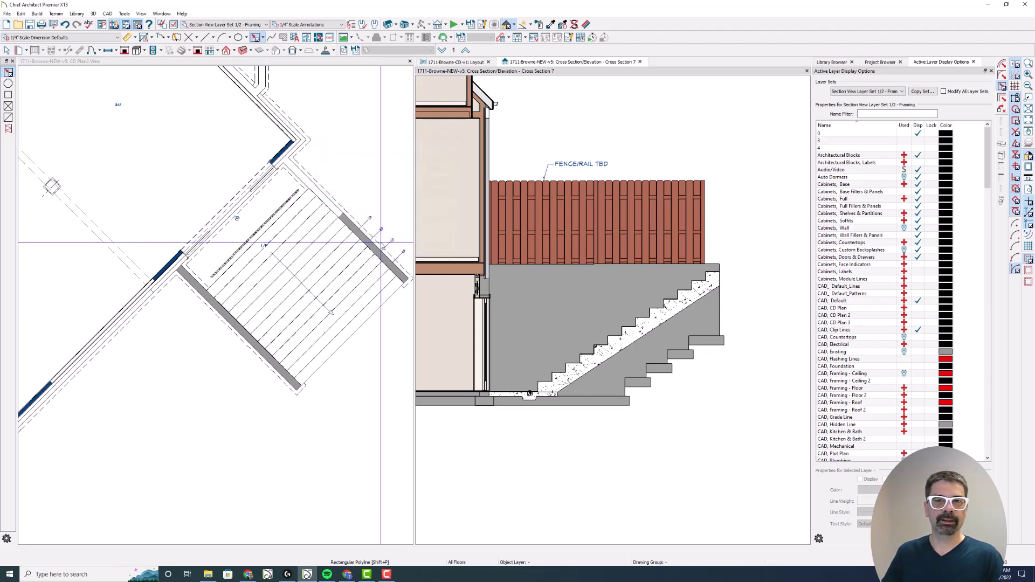